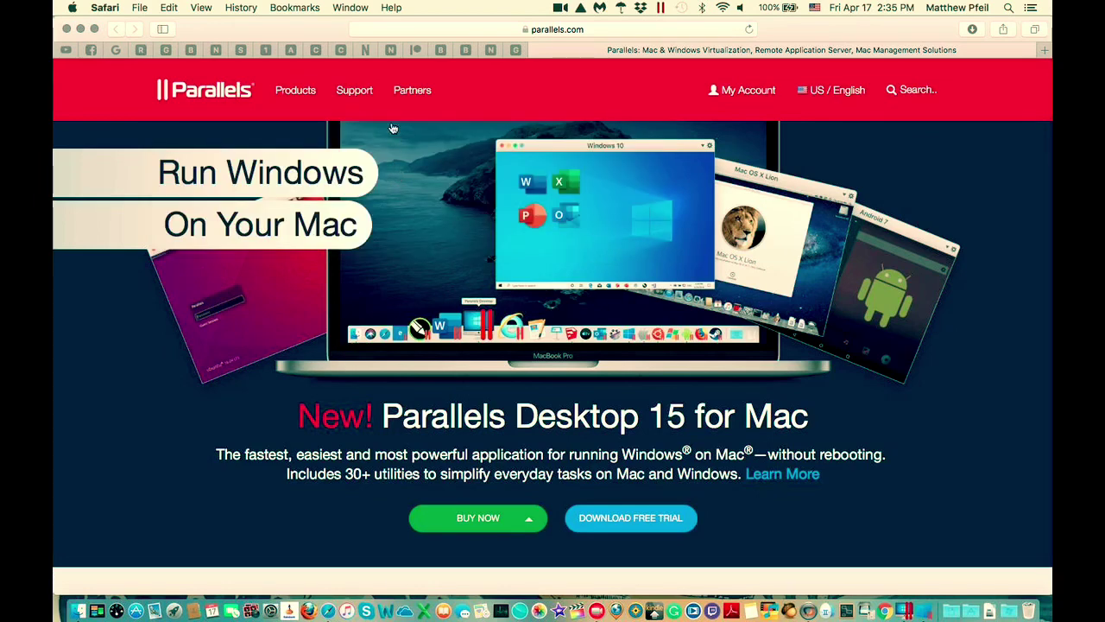
View the Parallels Desktop for Mac product page, and minimize the browser window.
mouse_move(323, 106)
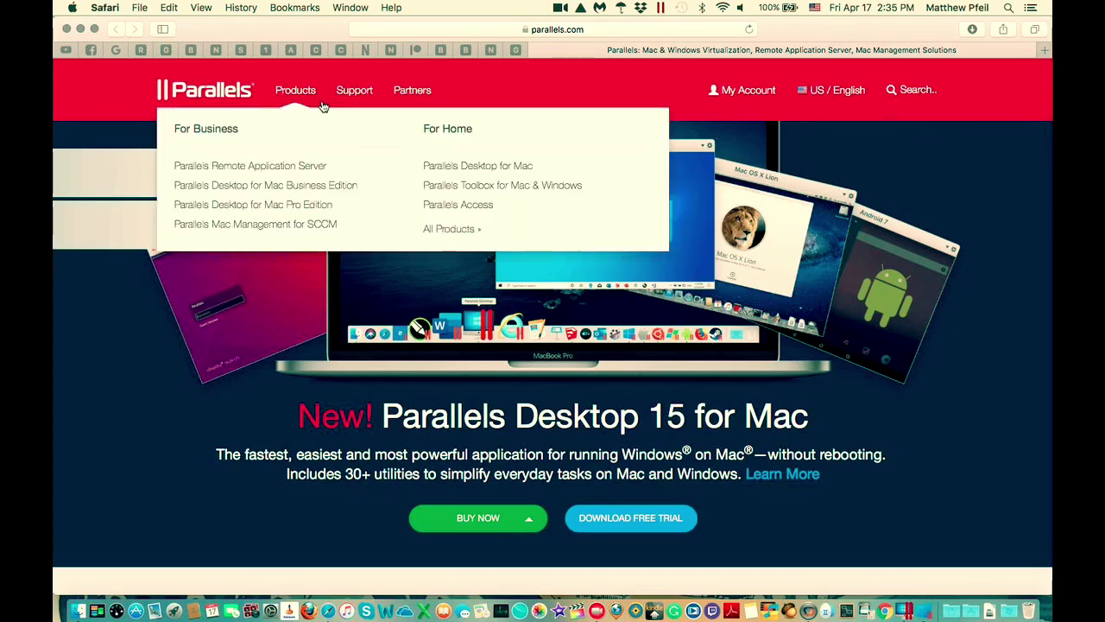
click(463, 168)
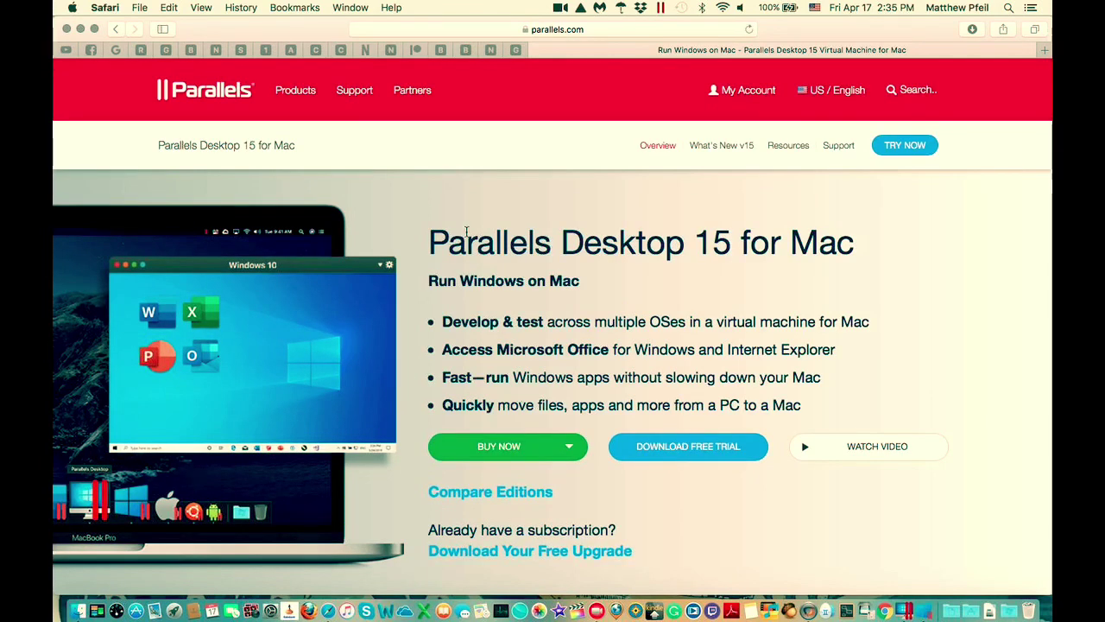
click(81, 30)
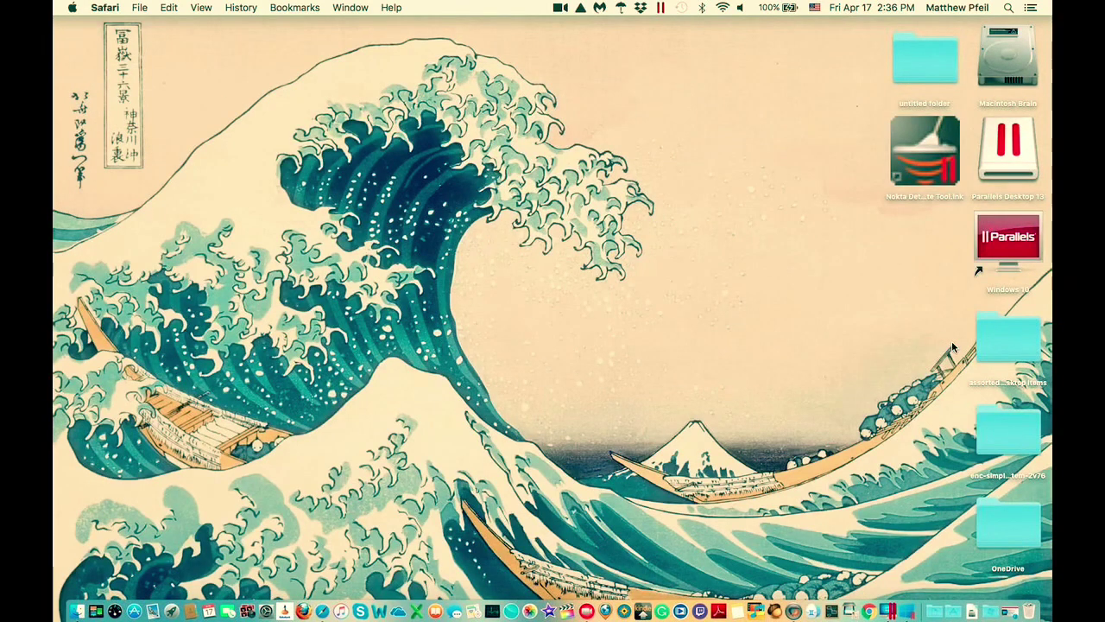
Switch to the Windows 10 virtual machine and dismiss its Start menu.
double_click(989, 247)
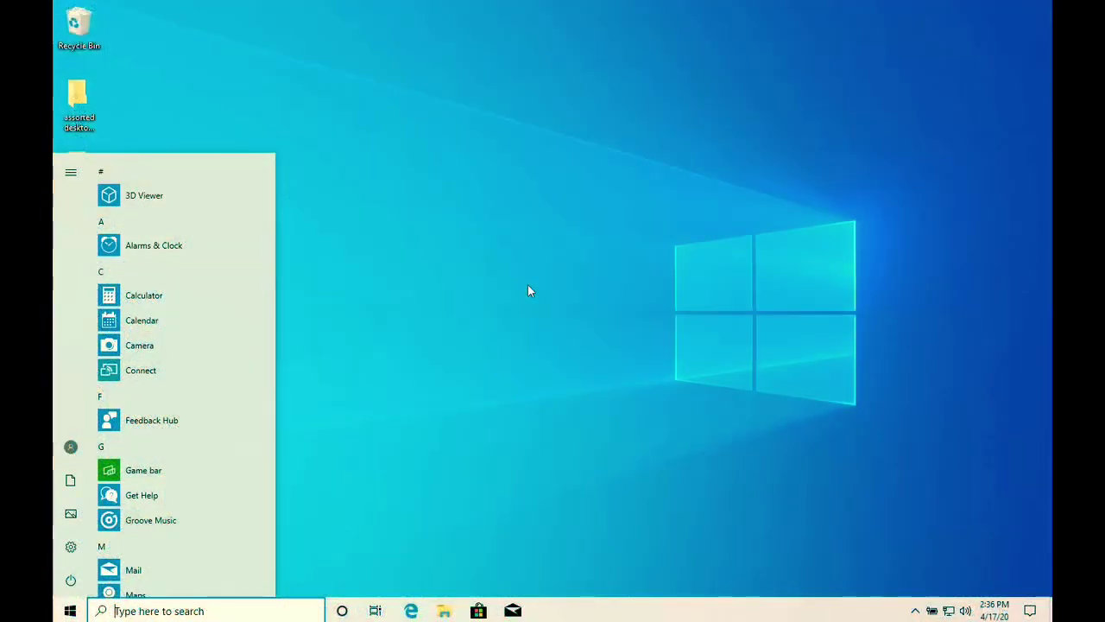
click(334, 170)
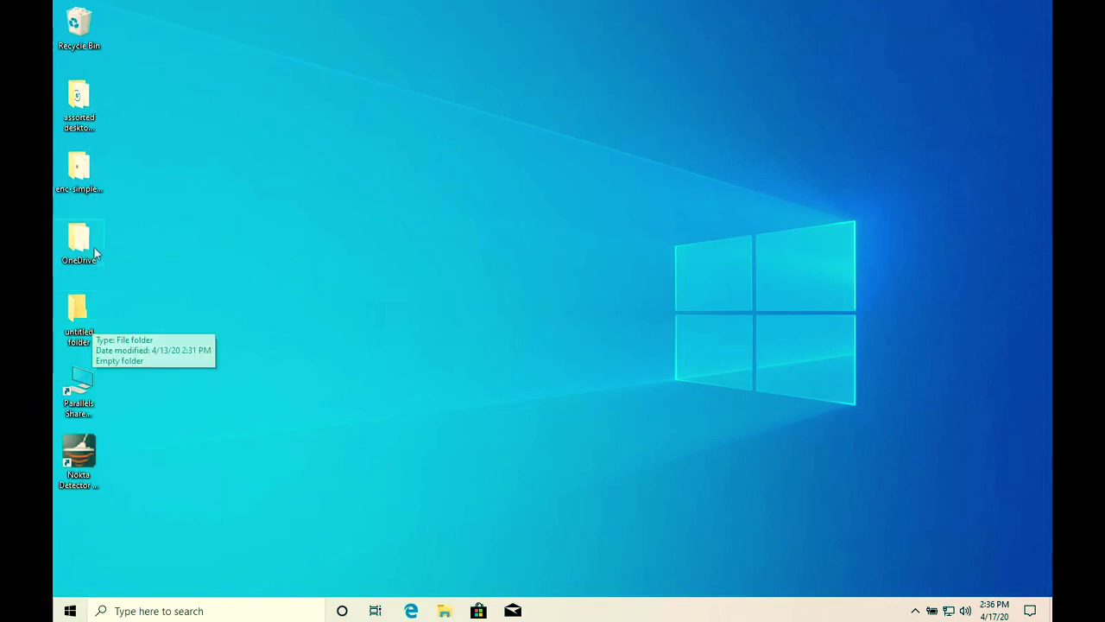
Check the contents of the enc-simplex-system-2v76 folder on the desktop, and close its window.
click(84, 171)
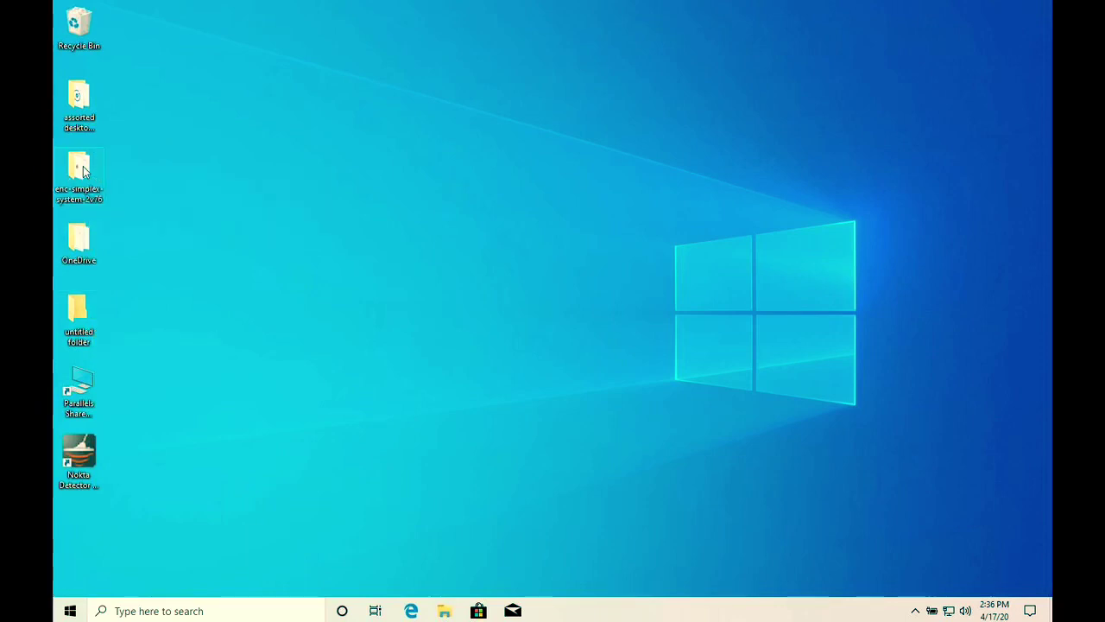
double_click(84, 171)
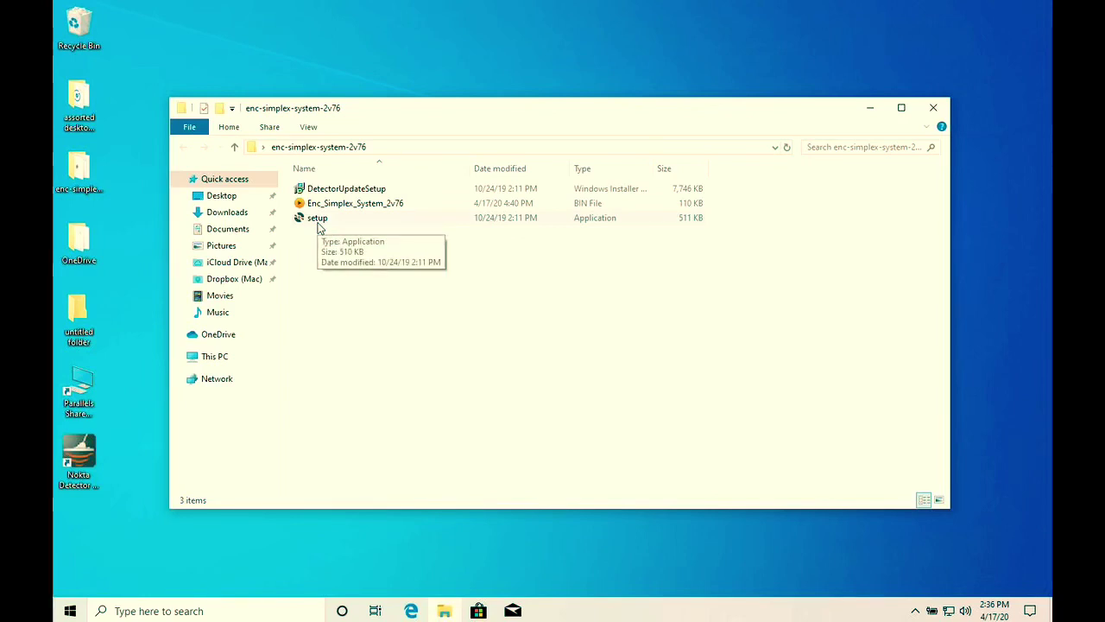
click(346, 38)
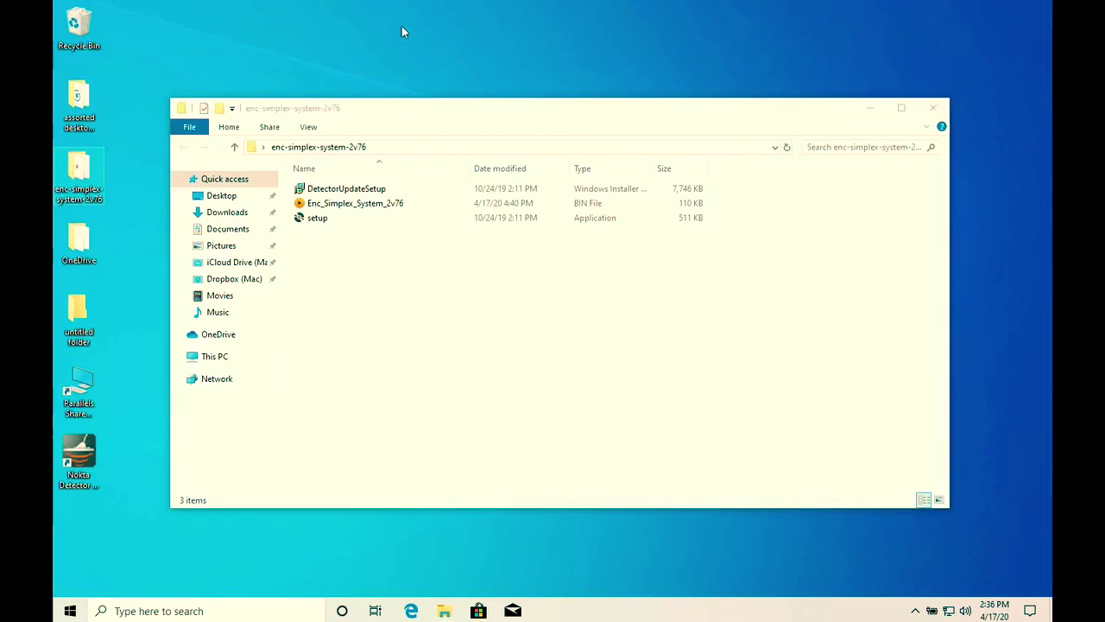
click(934, 107)
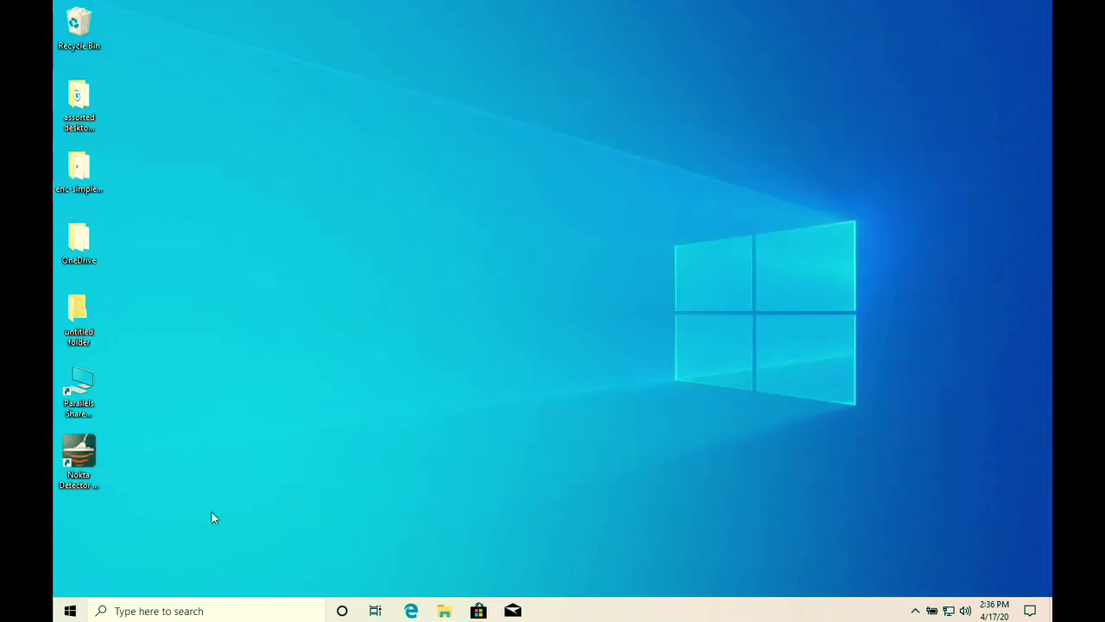
Launch the Nokta Detector Update Tool, agree to install the required USB drivers, and allow CDM21216_Setup.exe to make changes.
click(86, 449)
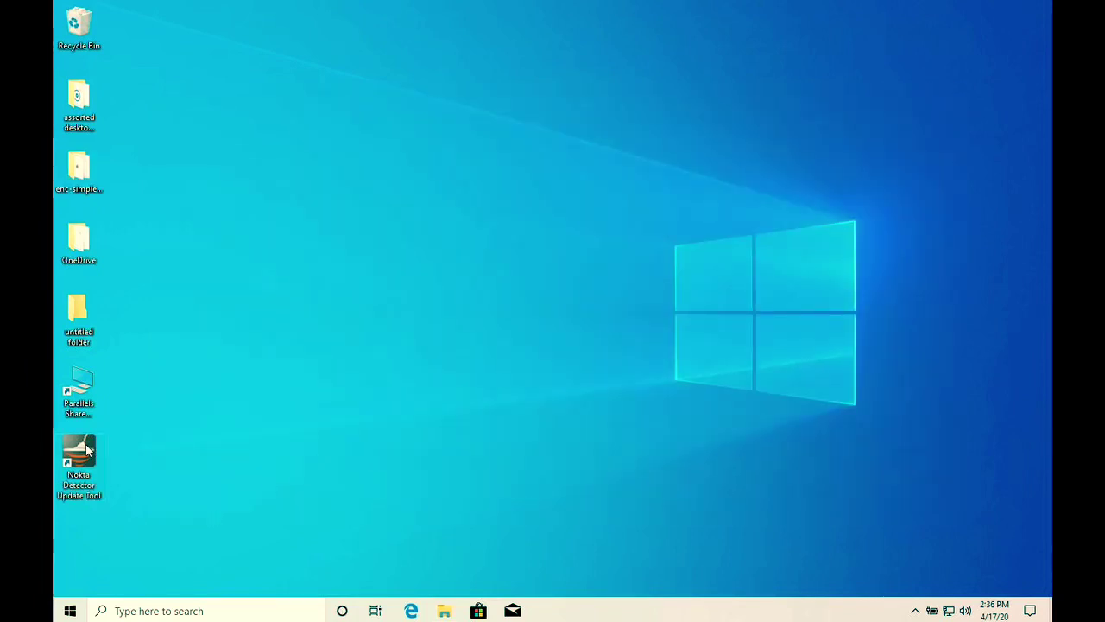
double_click(86, 449)
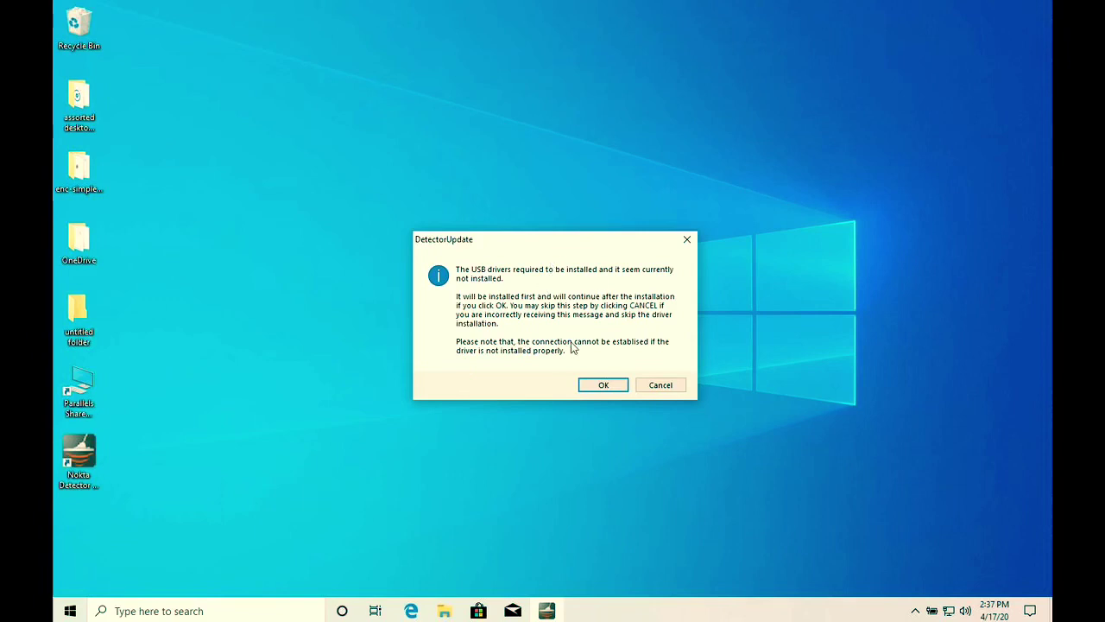
click(603, 385)
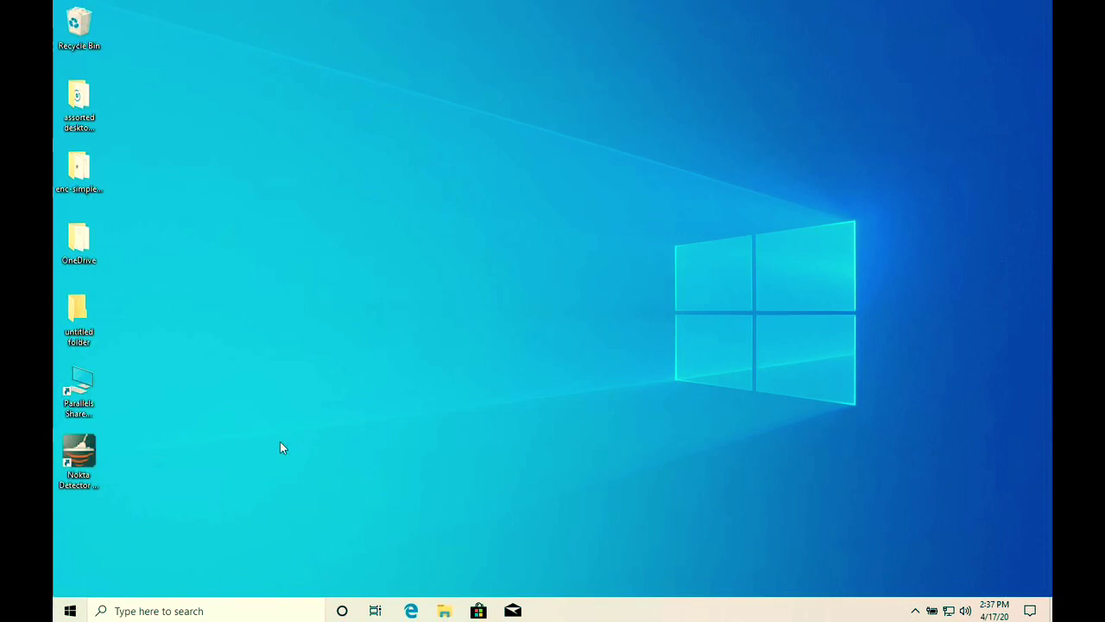
double_click(78, 445)
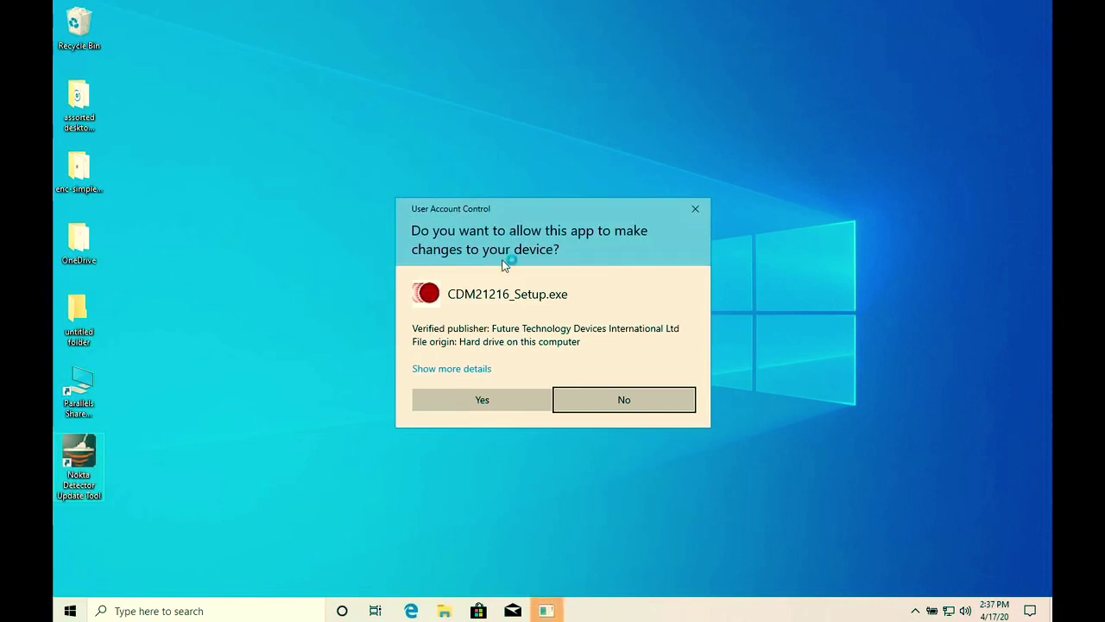
click(505, 406)
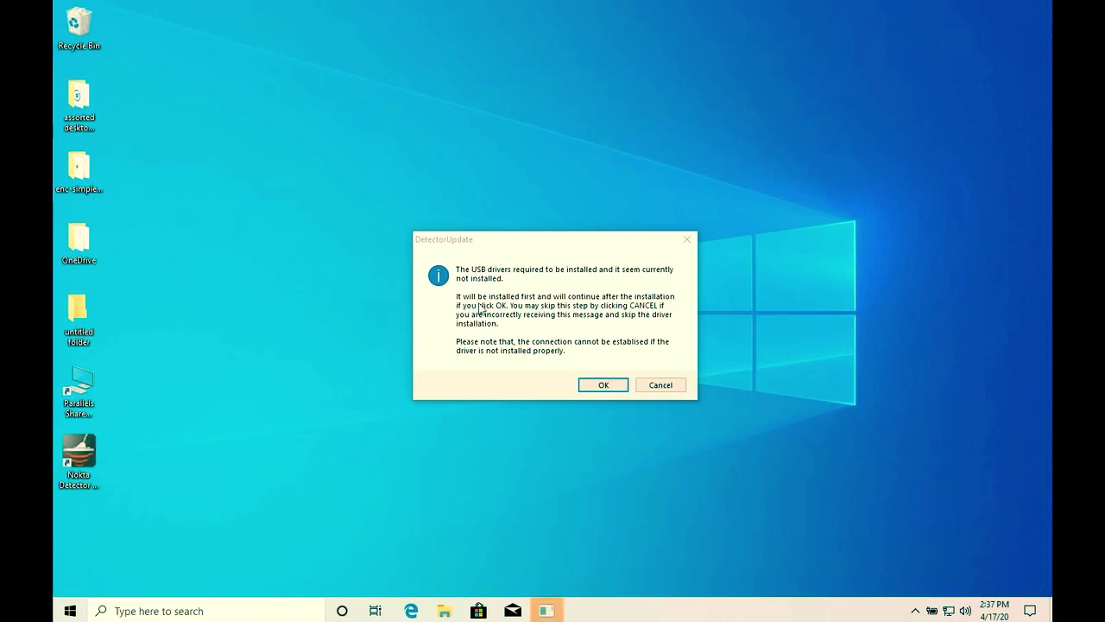
Allow the Silicon Laboratories Driver Package Installer to make changes and complete the Device Driver Installation Wizard.
key(Return)
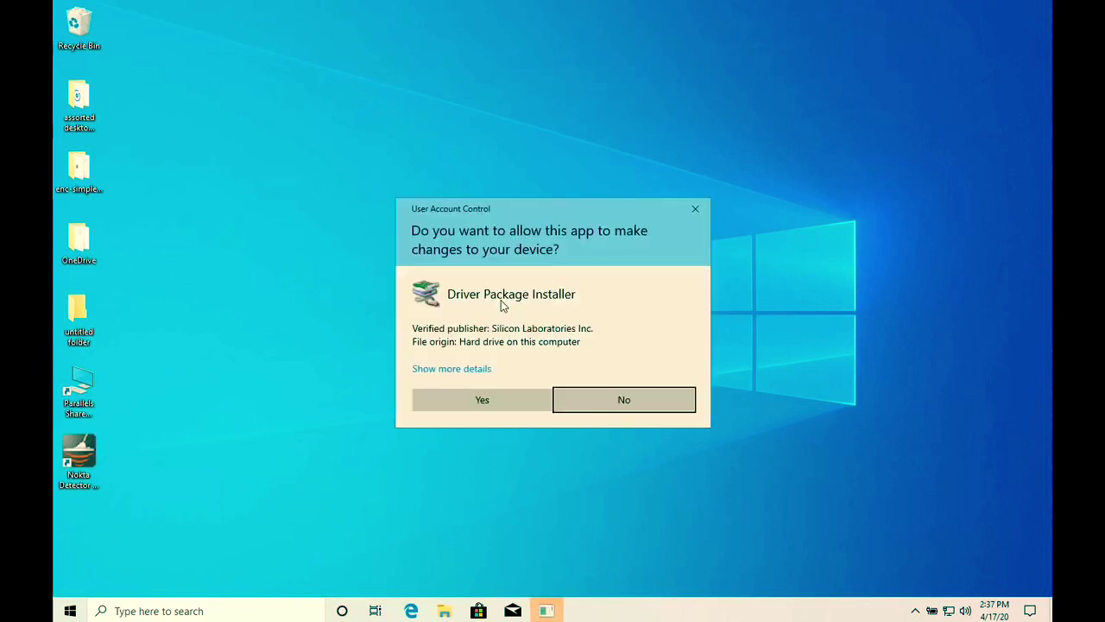
click(496, 401)
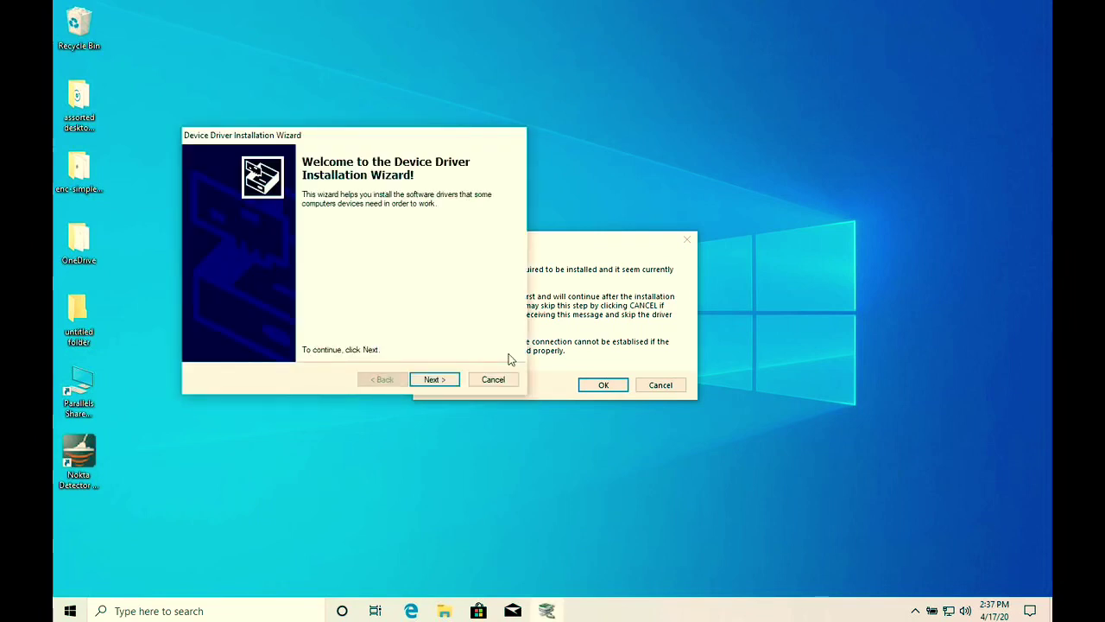
click(452, 382)
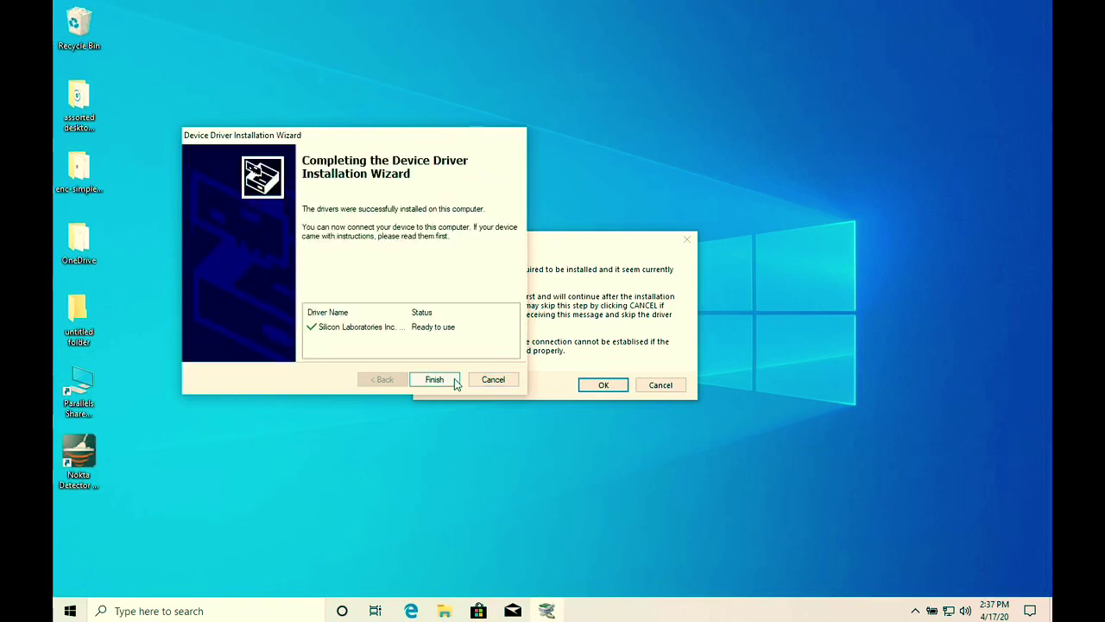
click(434, 380)
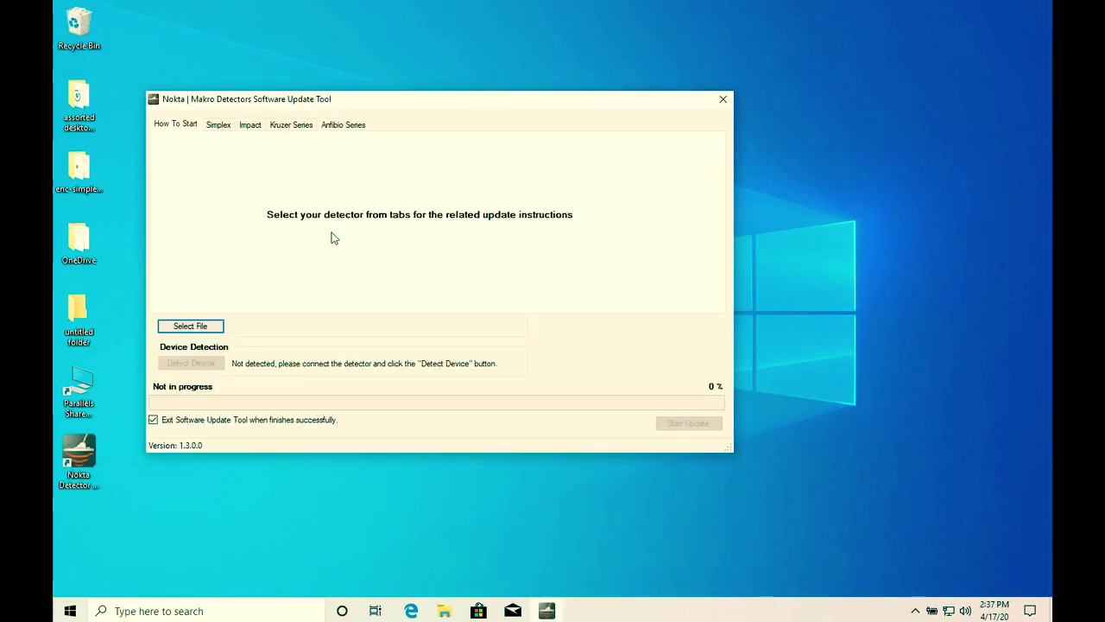
Review the update instructions for the Simplex, Impact, Kruzer Series and Anfibio Series detectors, and return to How To Start.
click(218, 127)
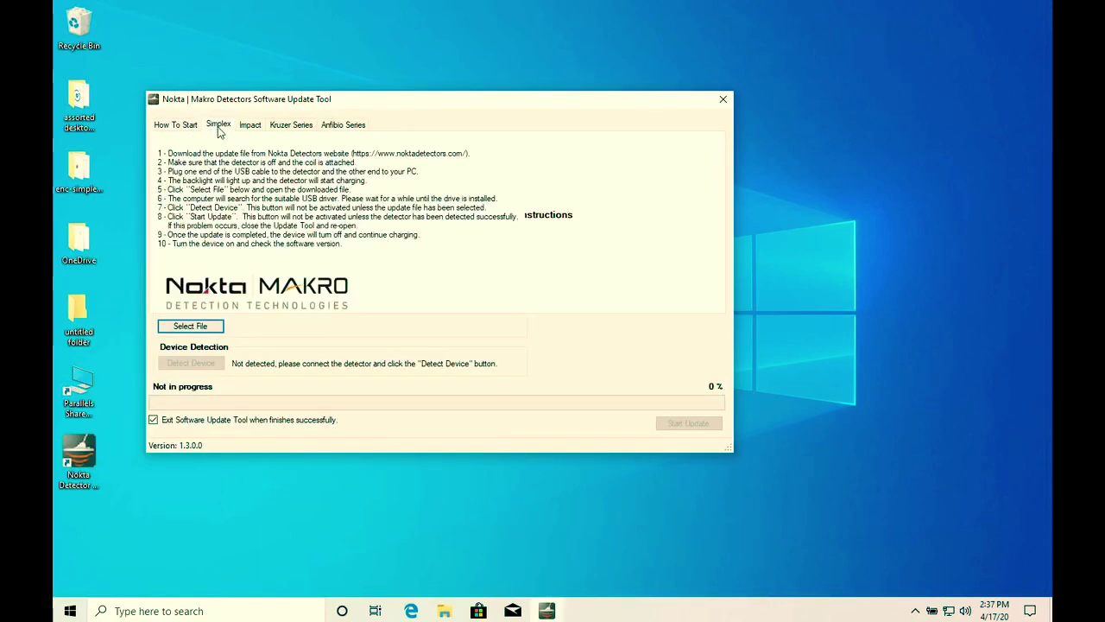
click(246, 129)
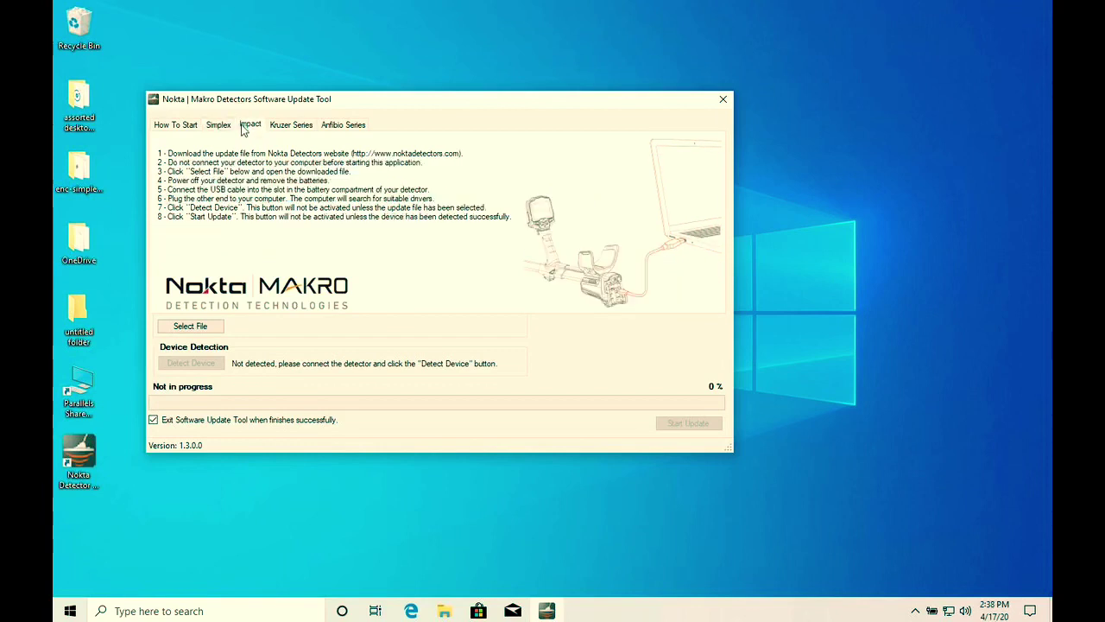
click(283, 128)
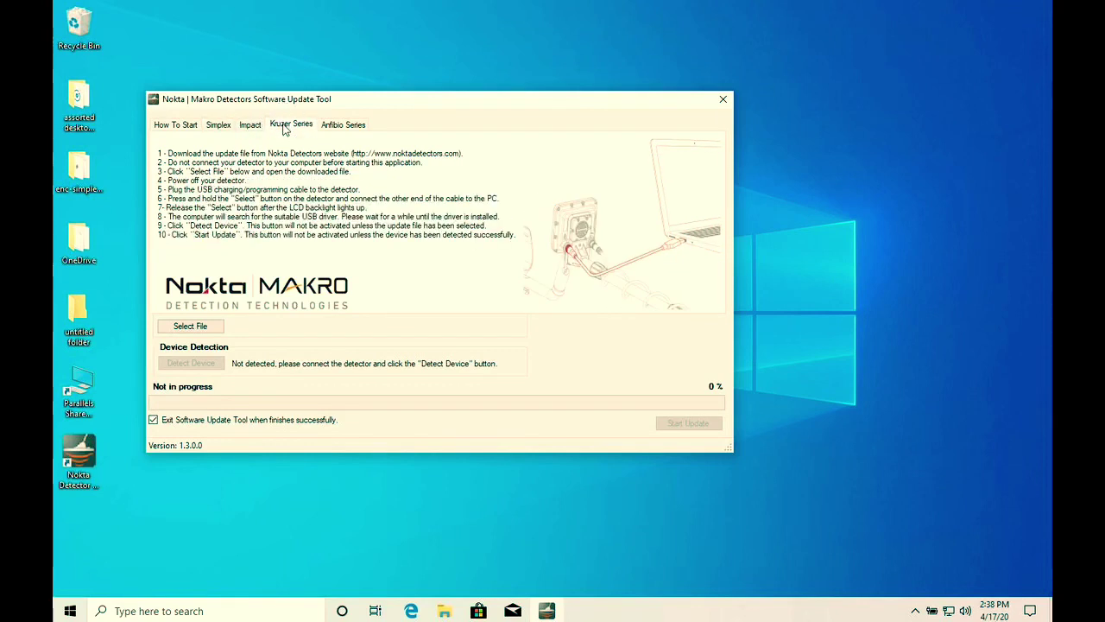
click(337, 127)
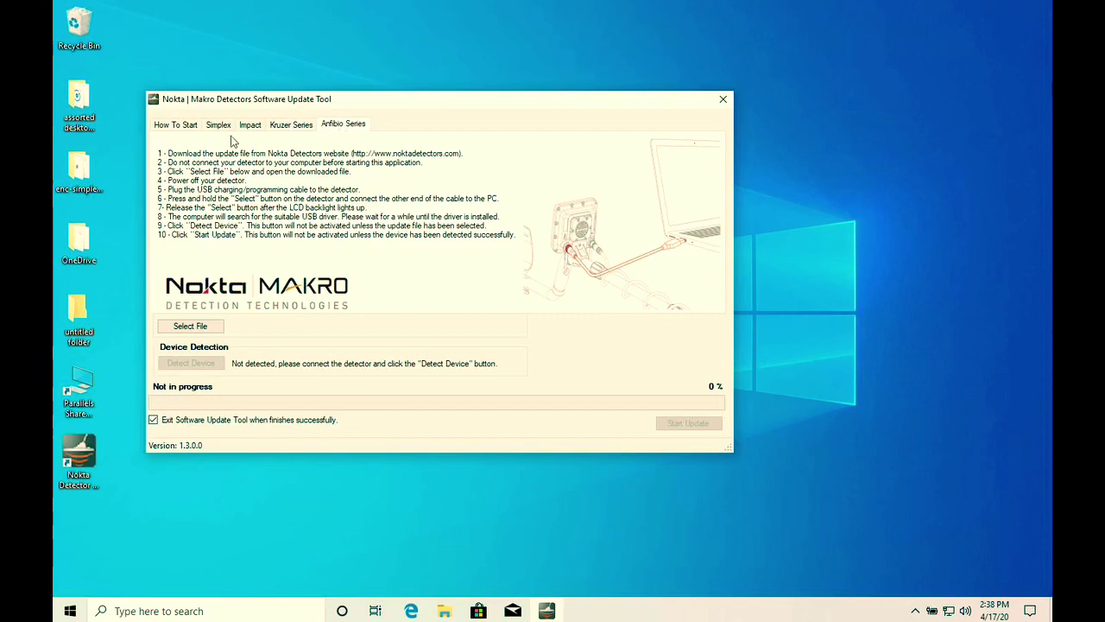
click(191, 131)
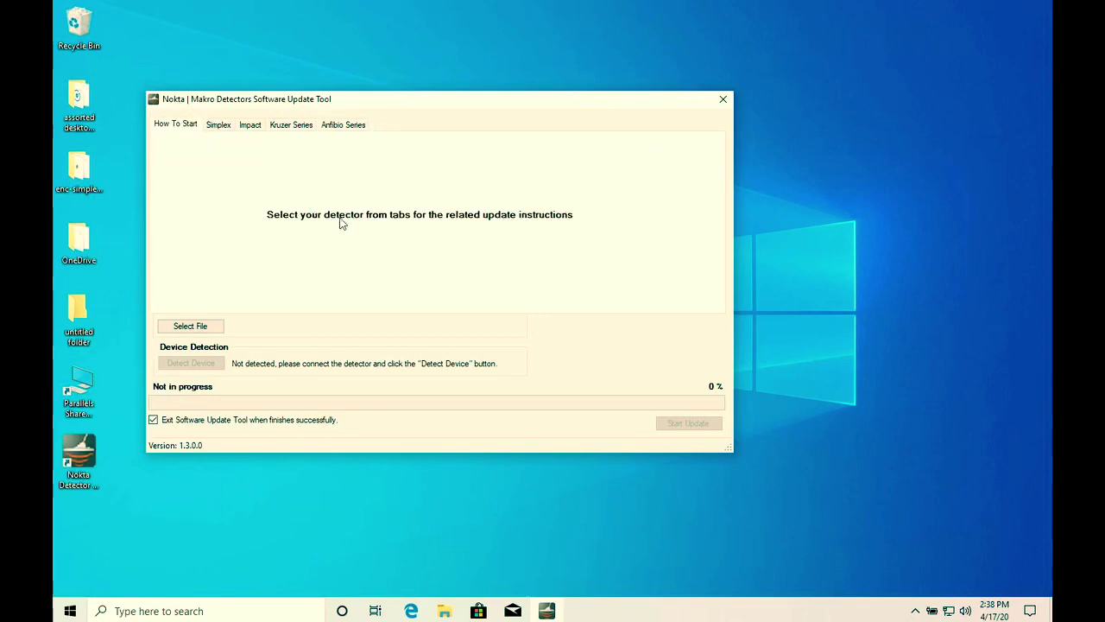
Show the Simplex instructions and load Enc_Simplex_System_2v76 from the desktop's enc-simplex-system-2v76 folder as the update file.
click(215, 129)
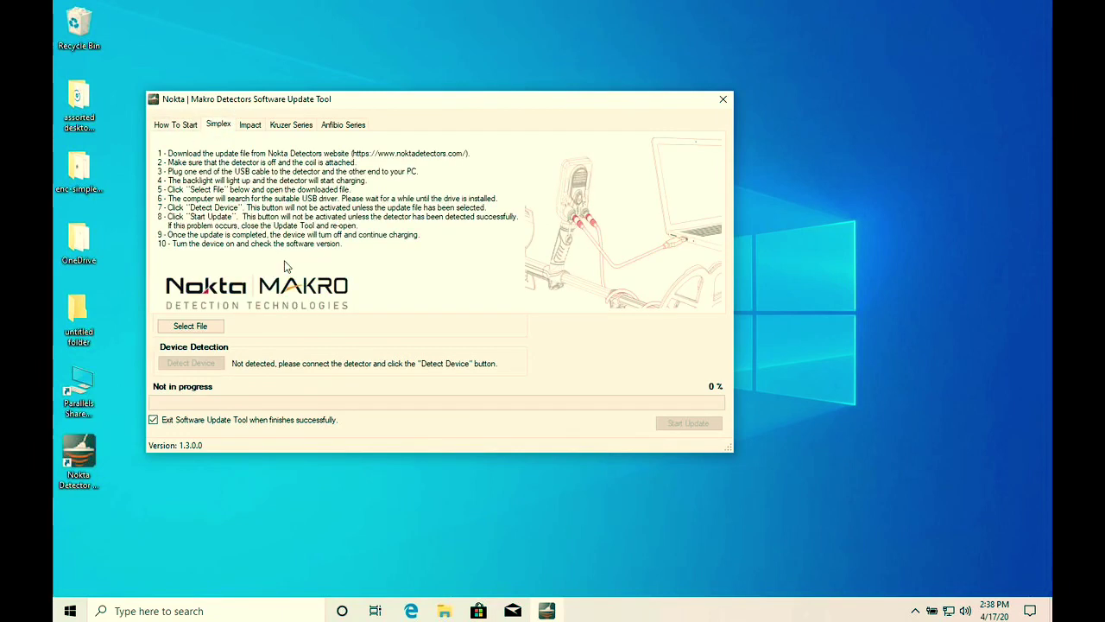
click(208, 326)
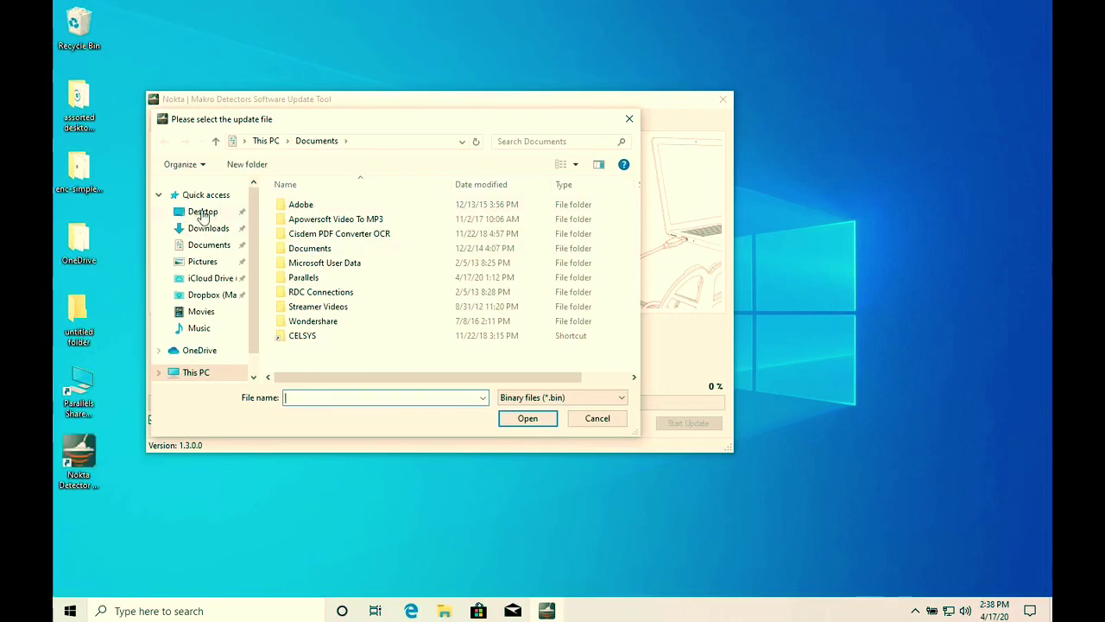
click(203, 213)
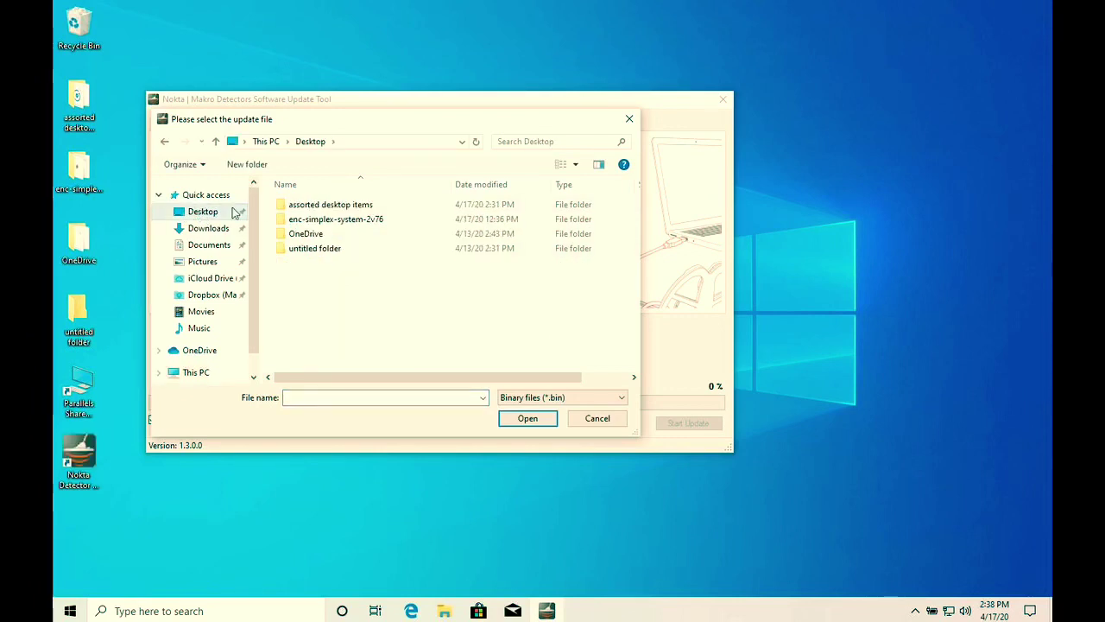
click(309, 220)
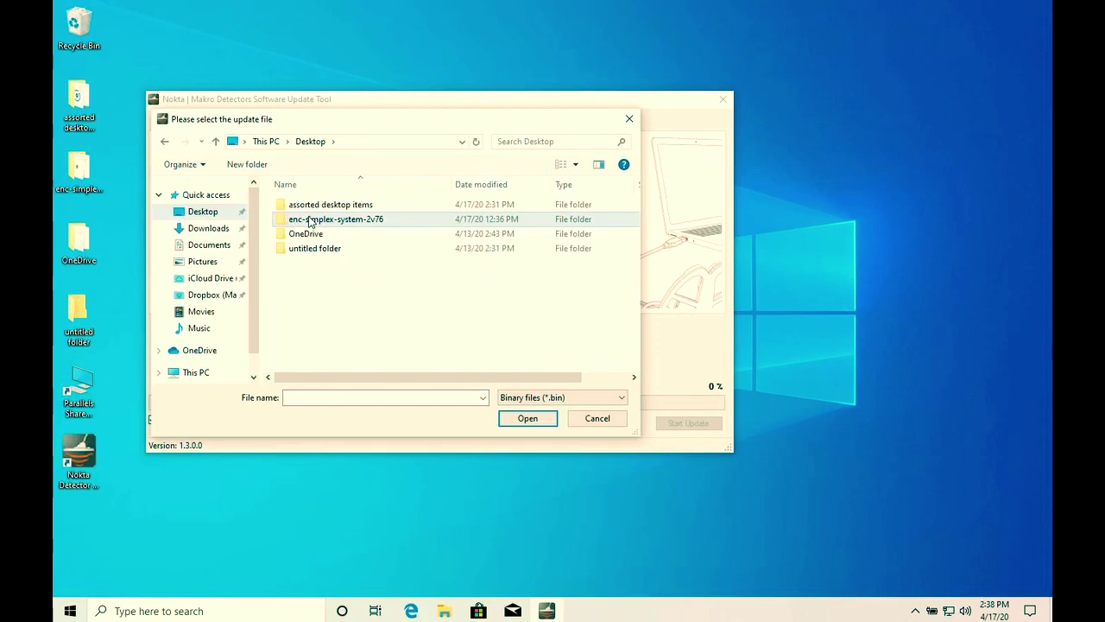
click(309, 220)
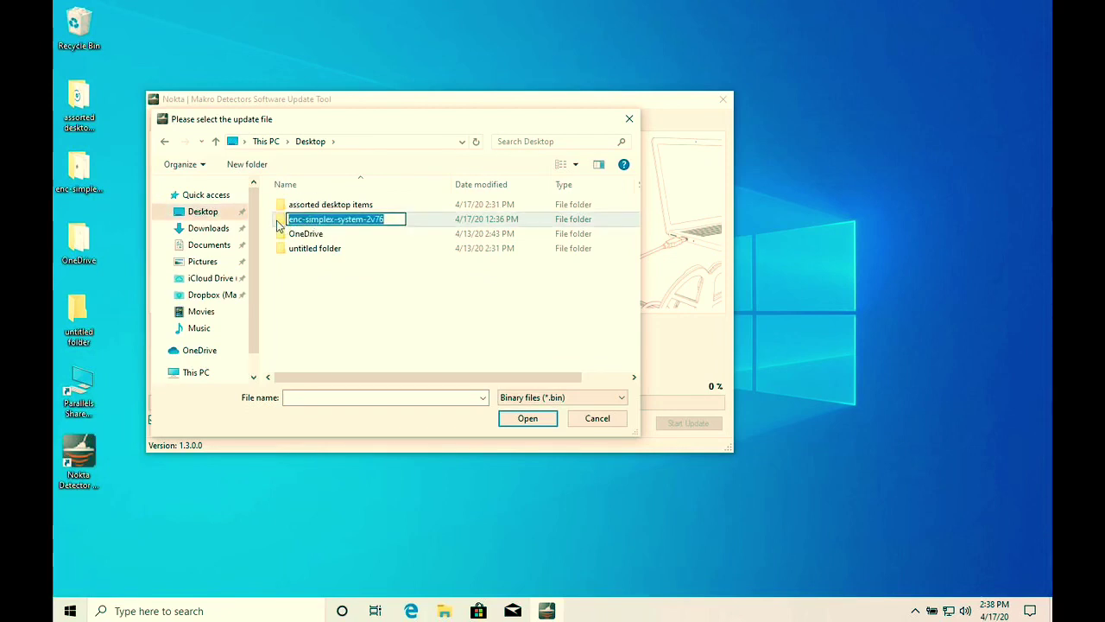
click(278, 226)
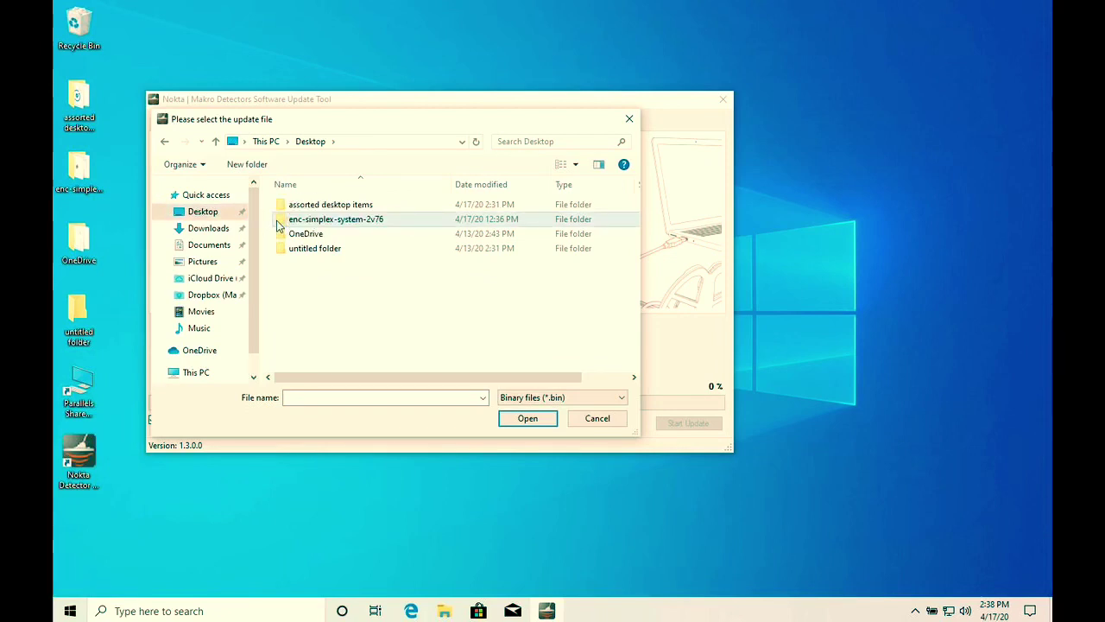
click(526, 419)
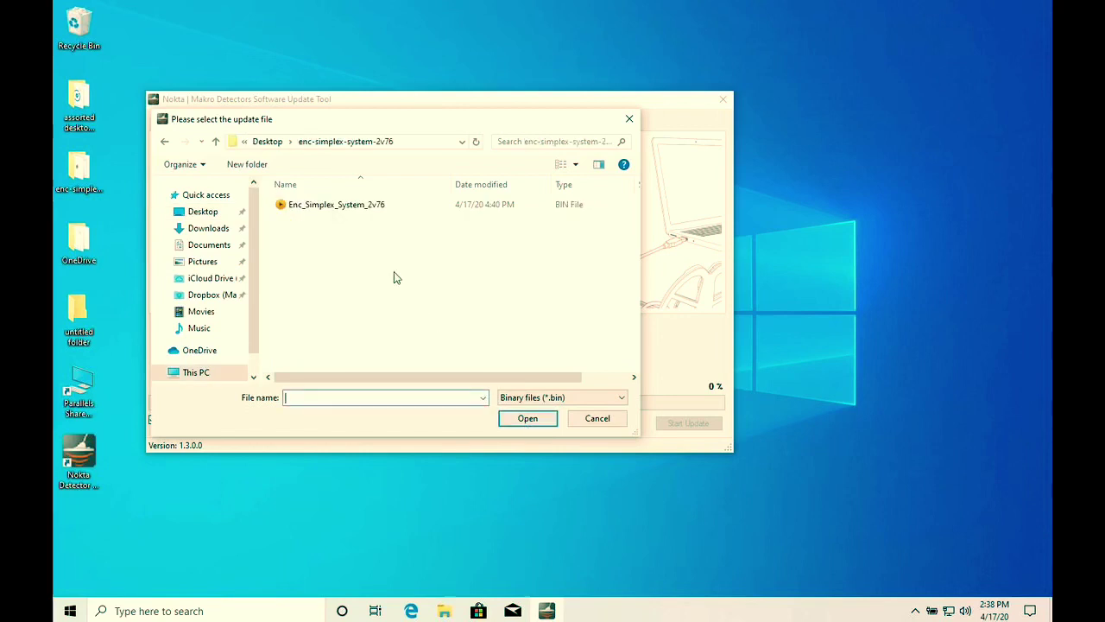
click(341, 213)
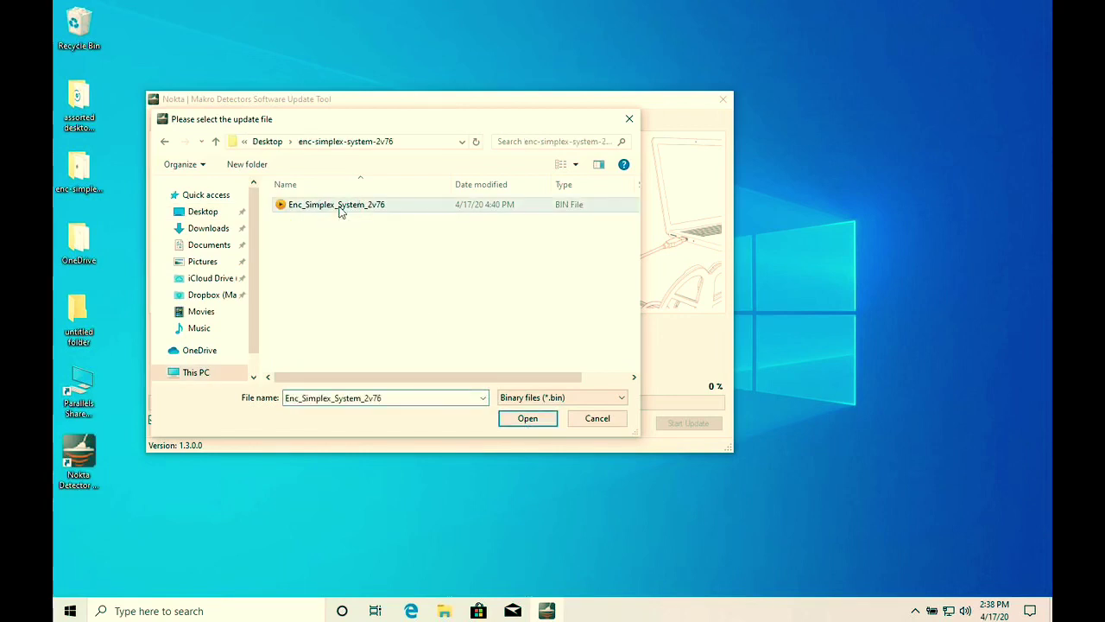
click(535, 420)
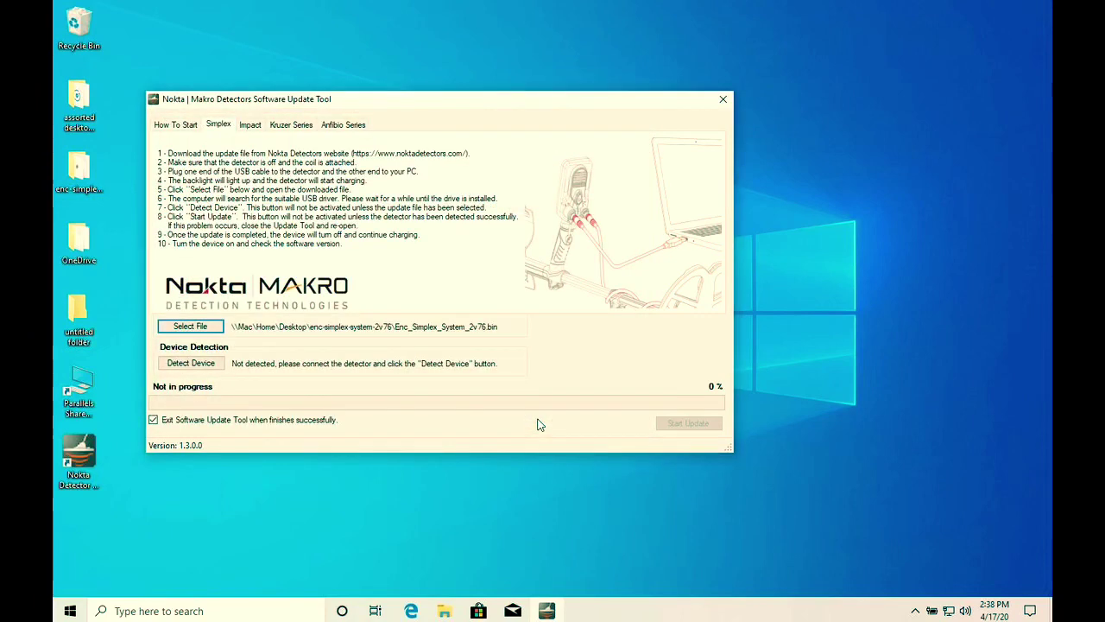